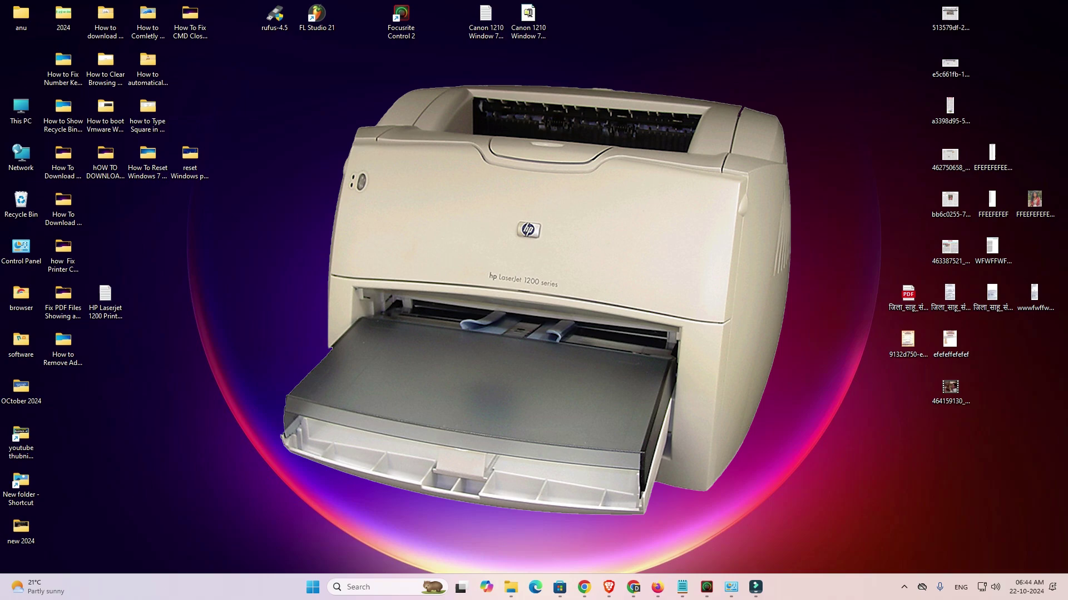
Bring up the Notepad driver-link notes, select the MEGA link, then minimize Notepad
left_click(683, 587)
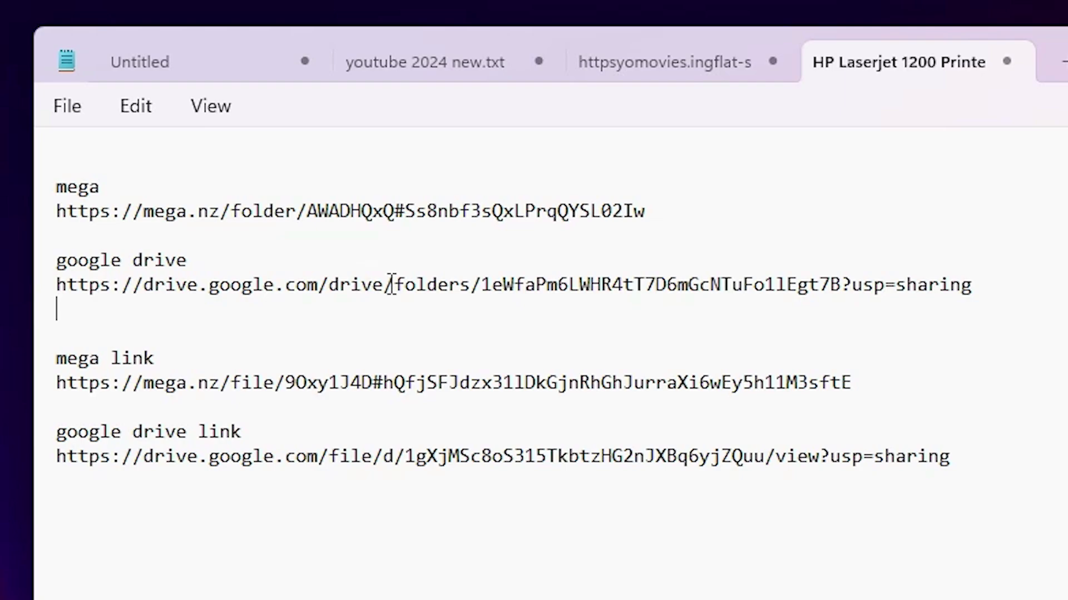
triple_click(466, 209)
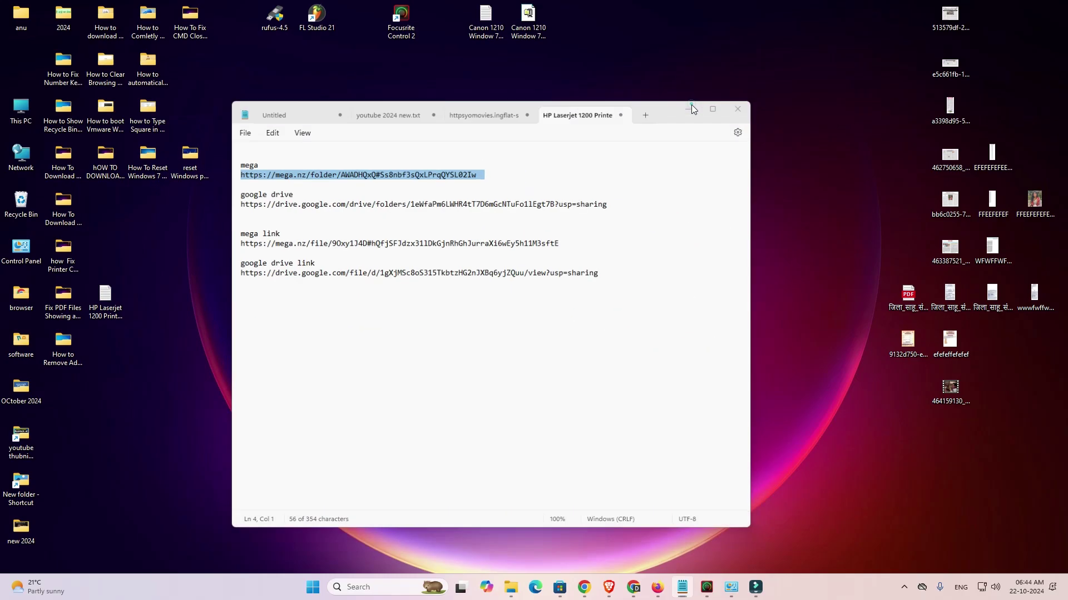
left_click(691, 104)
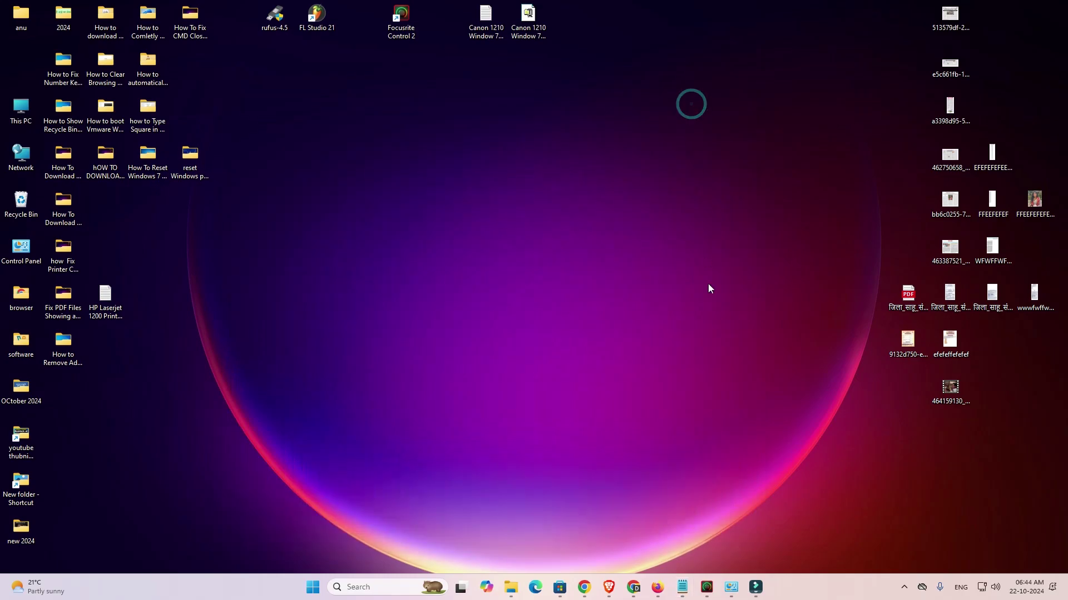
Download the HP Laserjet 1200 series printer driver -64bit folder from MEGA as a 66.6 MB ZIP
left_click(590, 592)
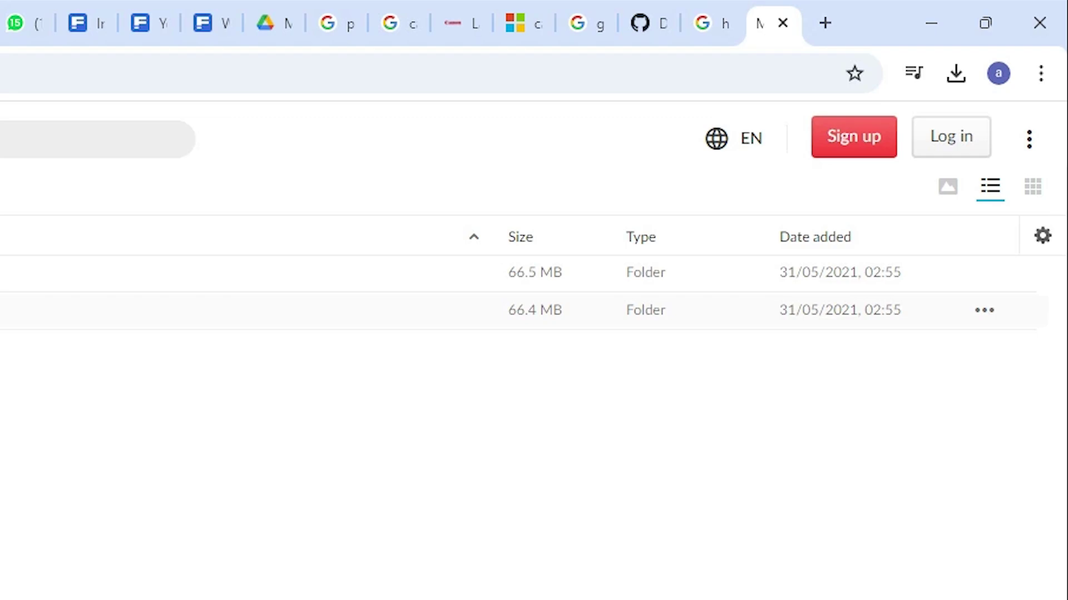
left_click(984, 311)
mouse_move(928, 401)
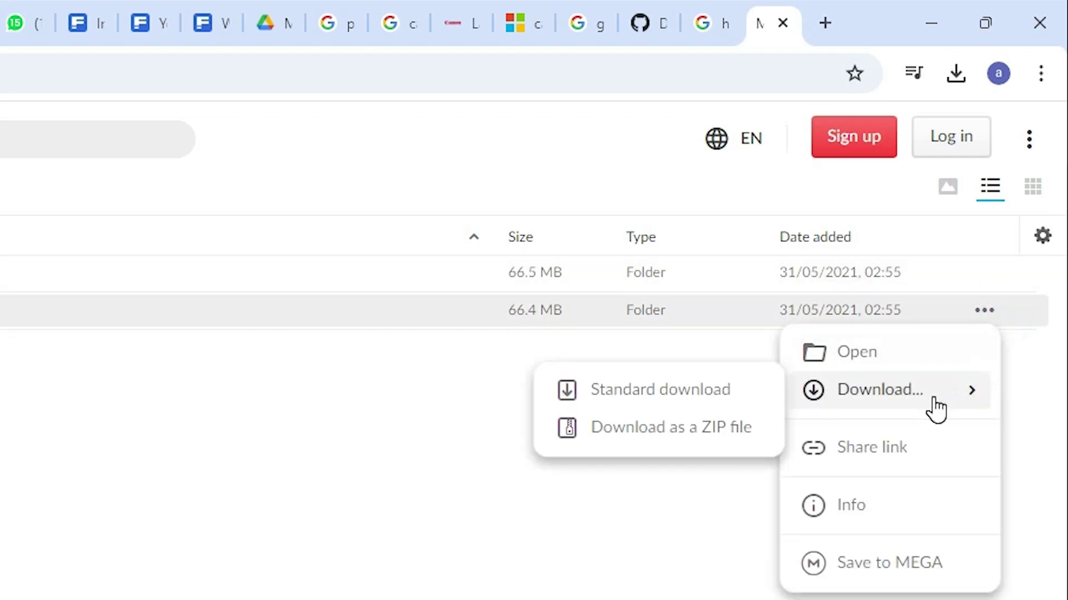
left_click(706, 428)
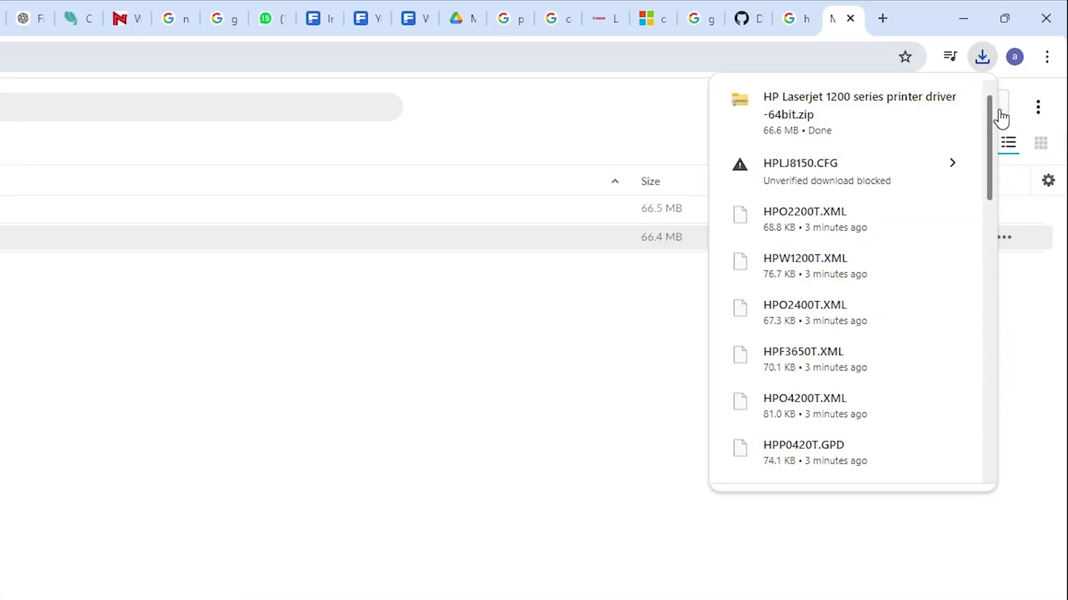
mouse_move(820, 150)
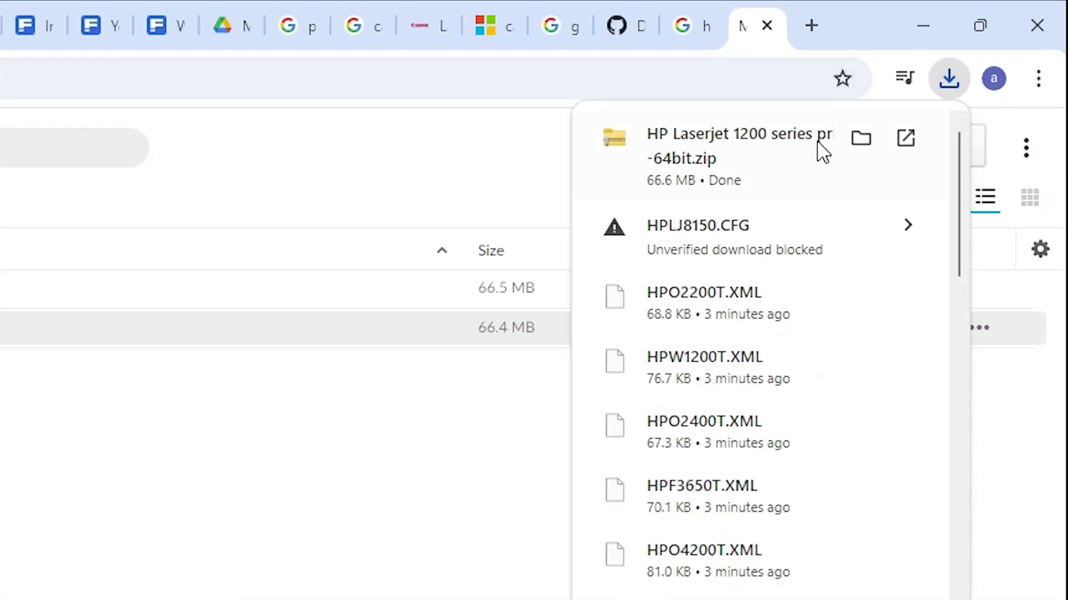
Move the downloaded driver ZIP from the Downloads folder onto the desktop
left_click(854, 139)
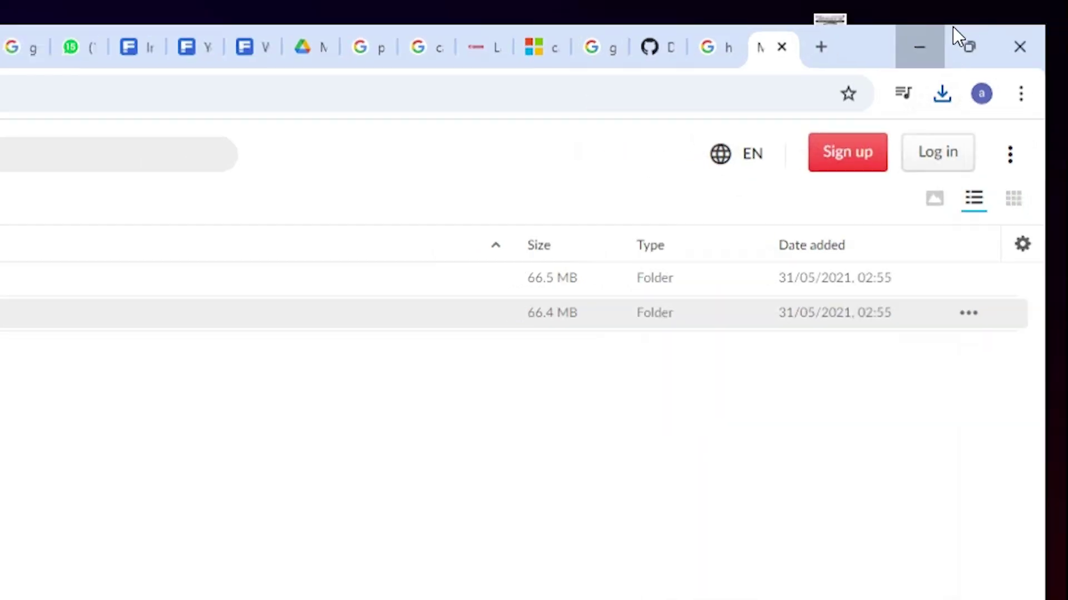
left_click(946, 30)
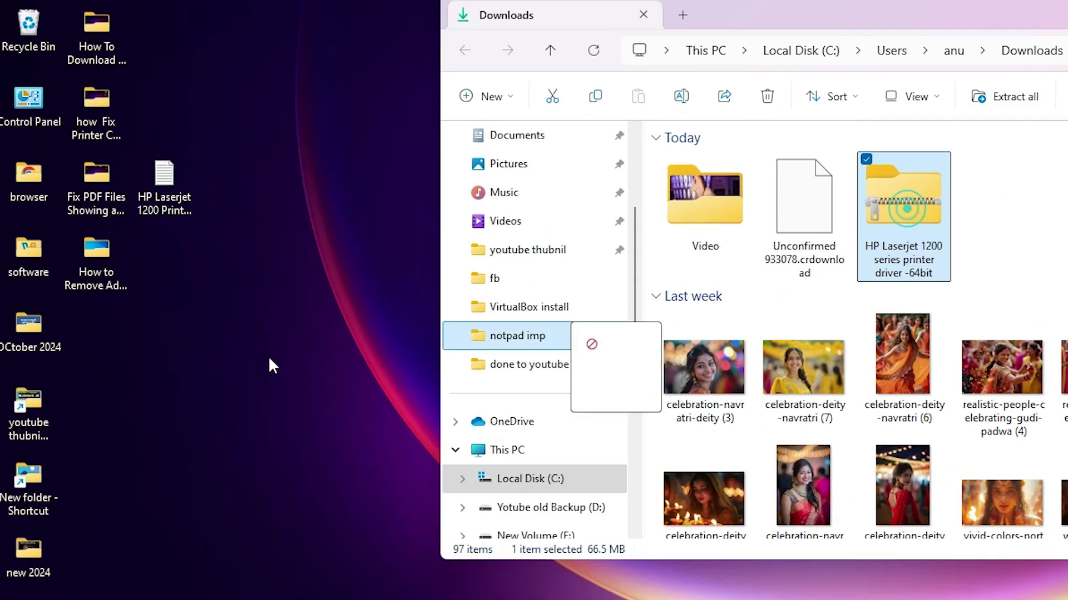
left_click_drag(268, 356, 203, 375)
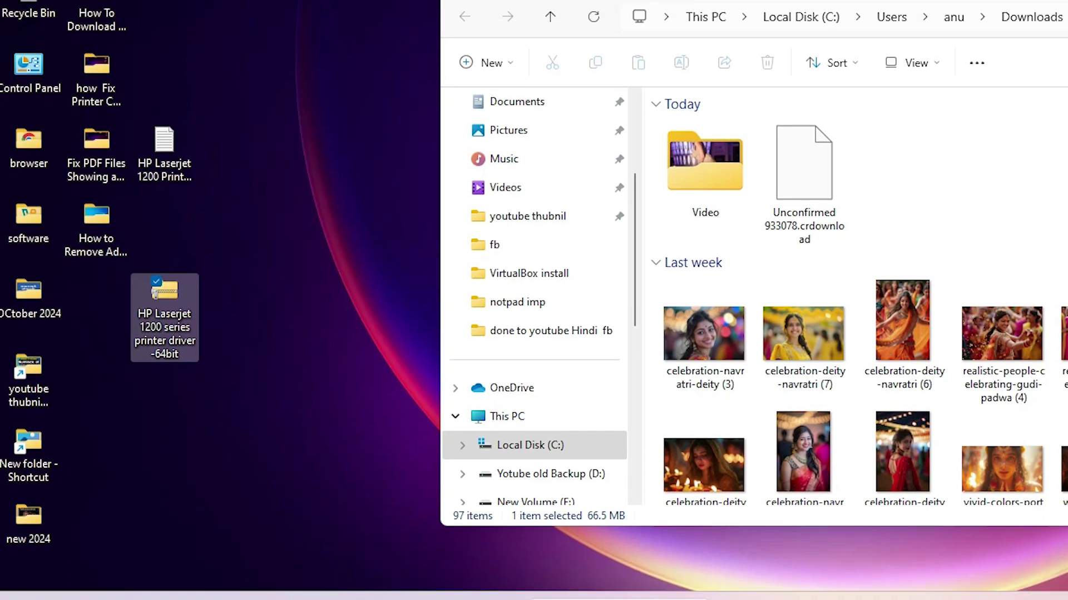
key("super+d")
Extract the driver ZIP on the desktop using Extract files
left_click(124, 263)
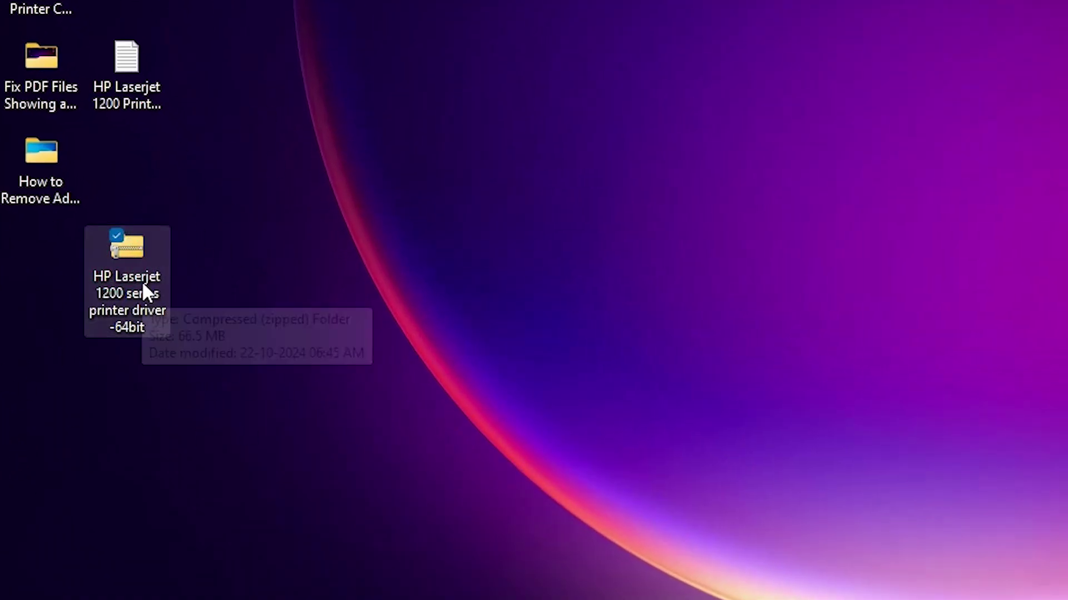
right_click(134, 245)
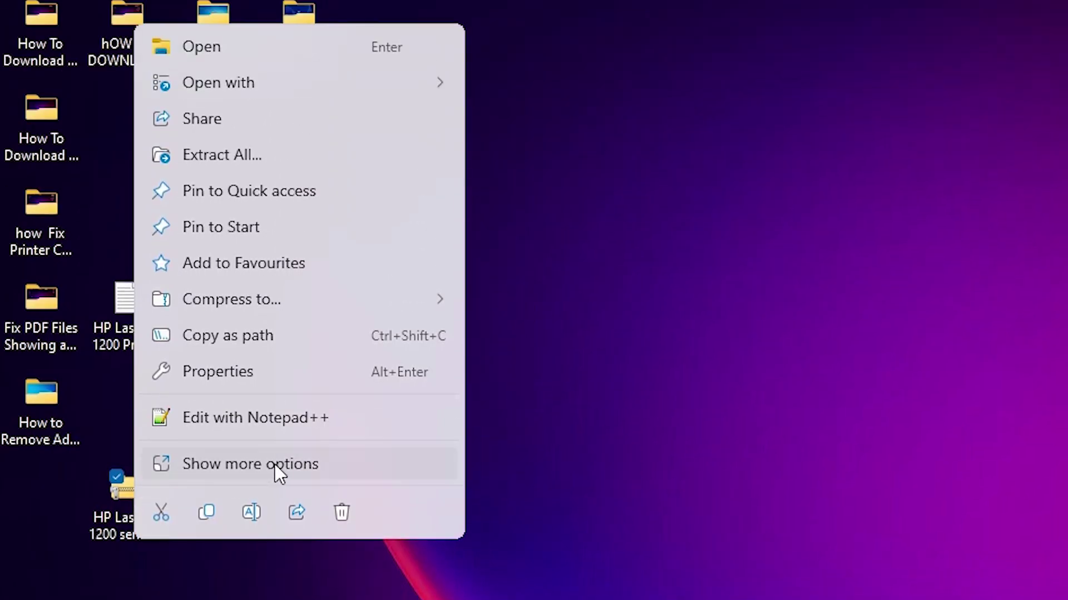
left_click(269, 466)
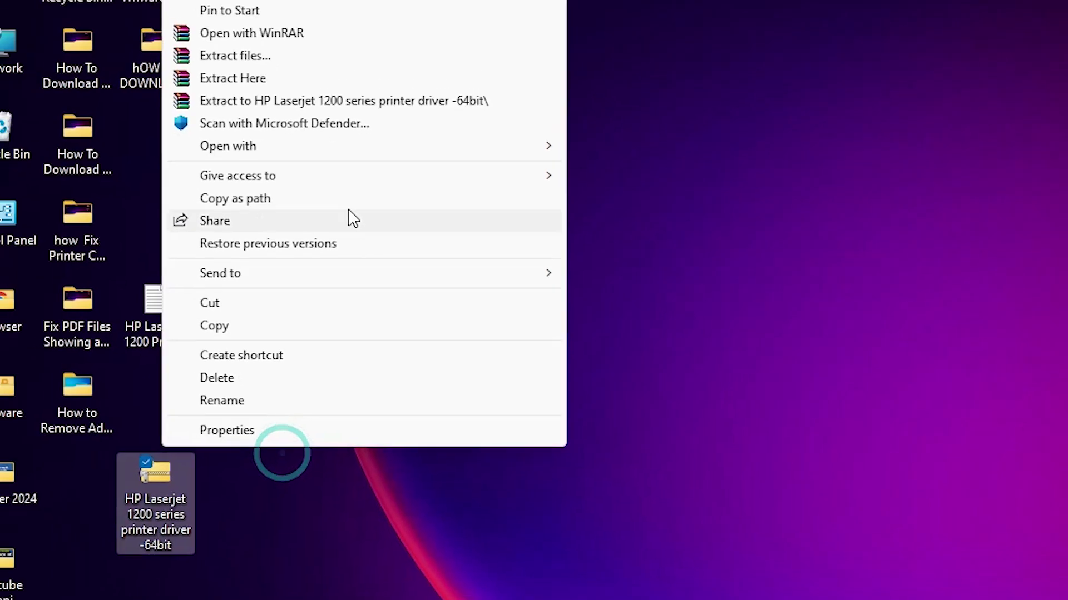
left_click(261, 76)
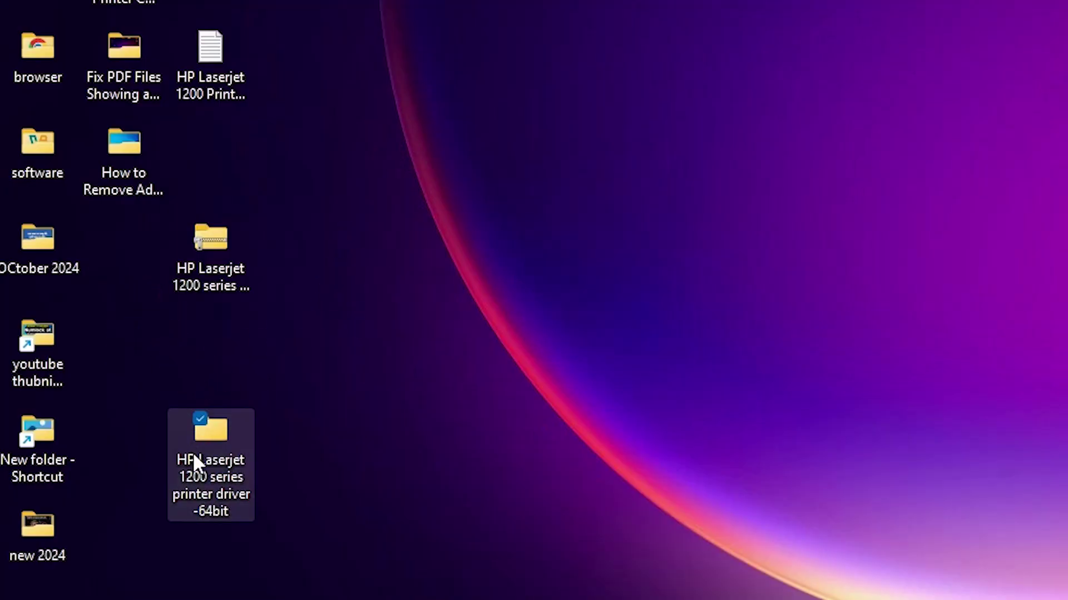
double_click(195, 454)
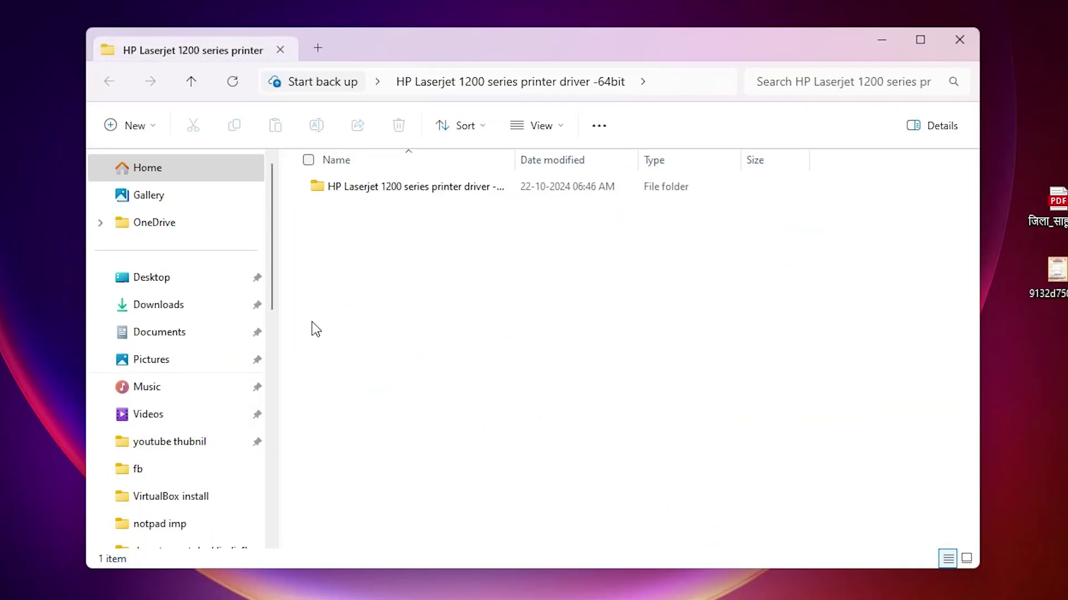
double_click(392, 186)
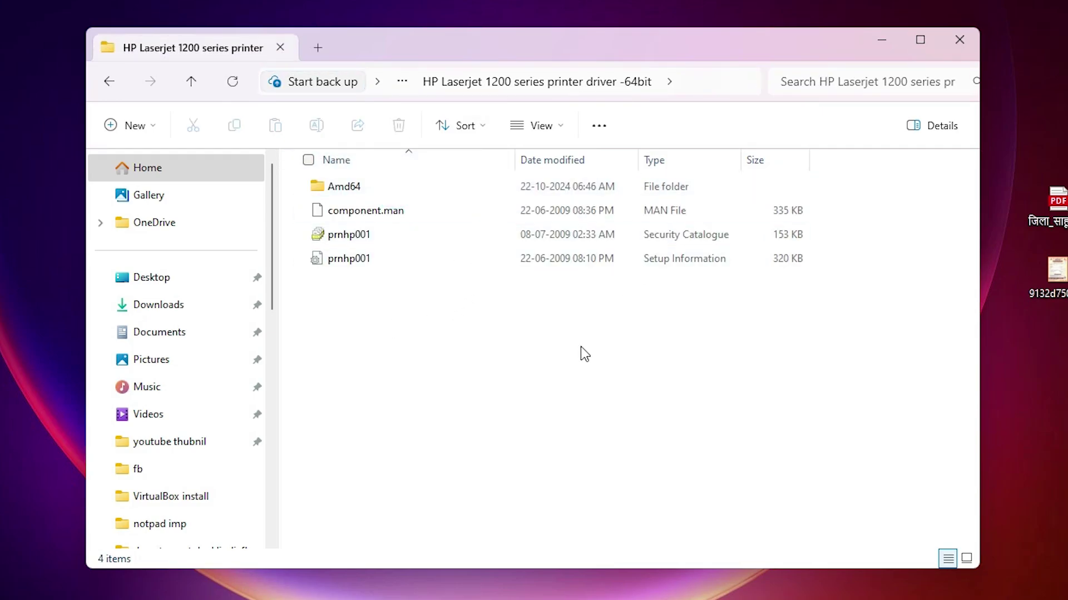
left_click(970, 40)
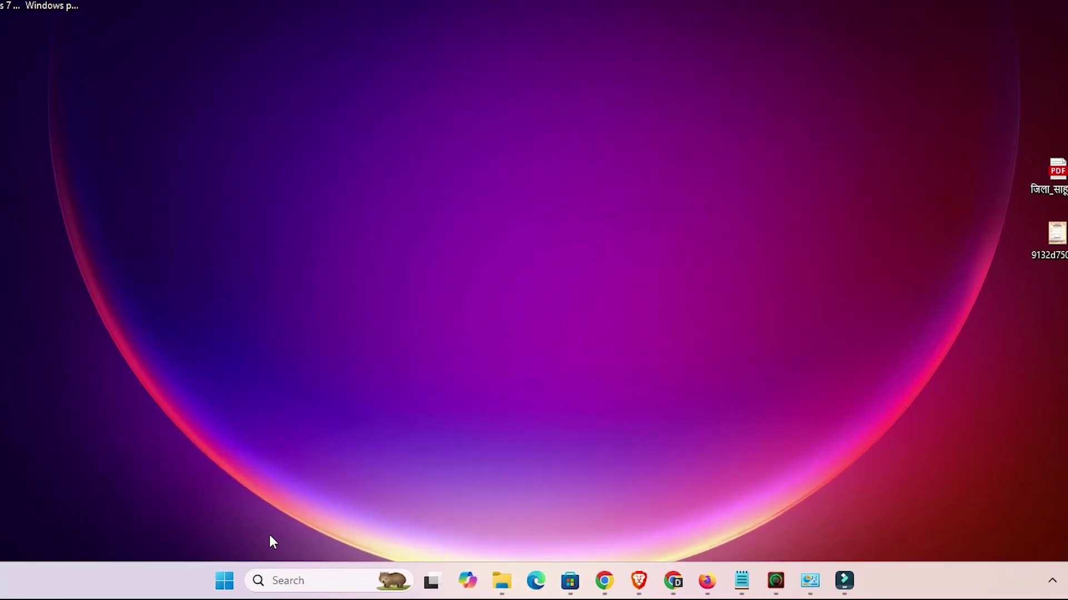
Open Printers & scanners via Start search 'pri', then choose Add device and Add manually
left_click(222, 582)
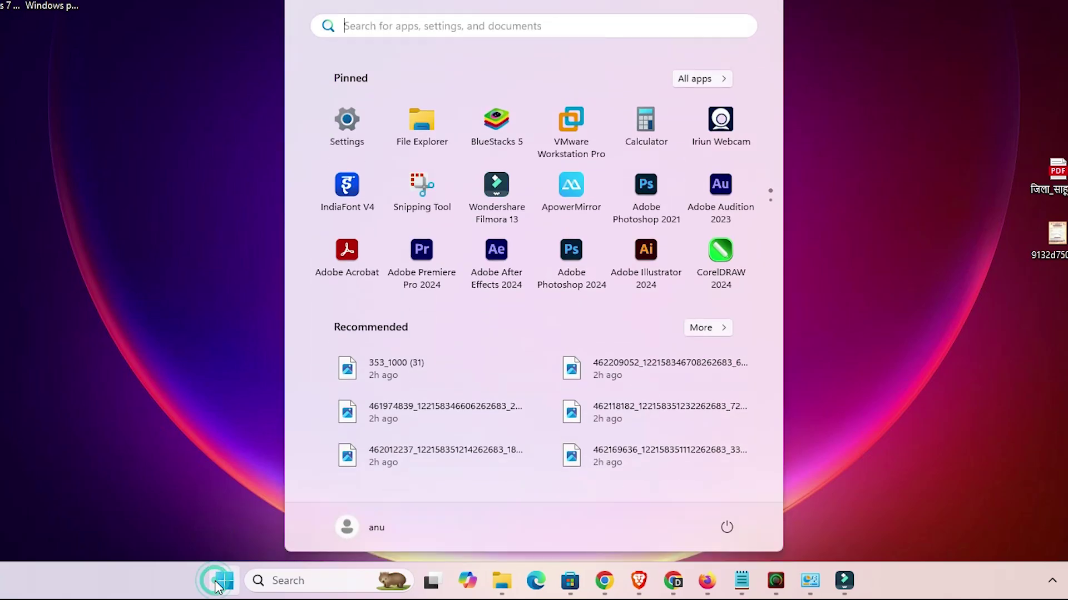
type("pri")
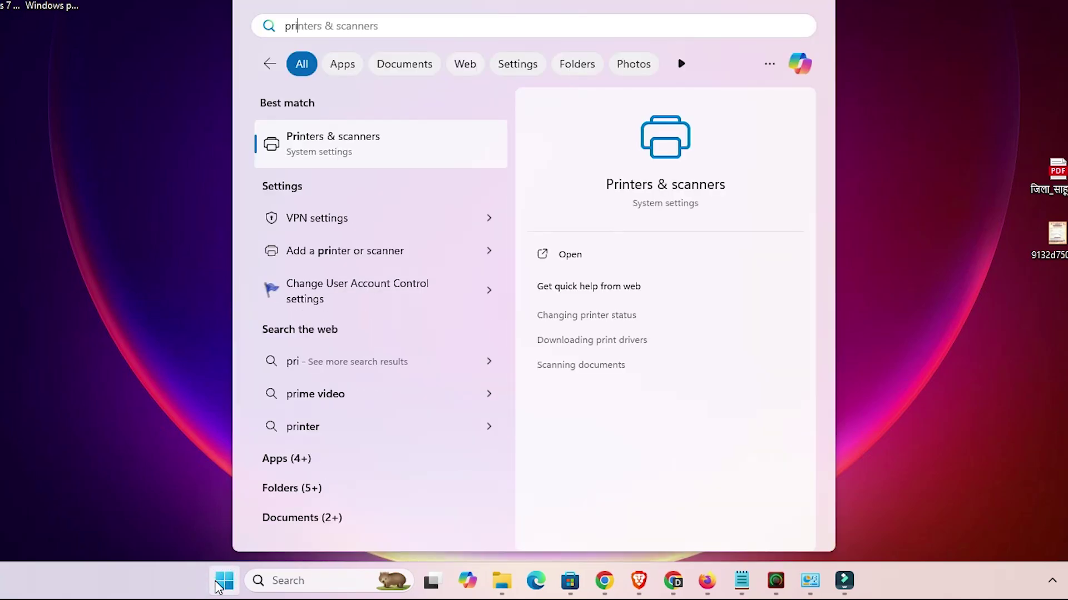
left_click(392, 149)
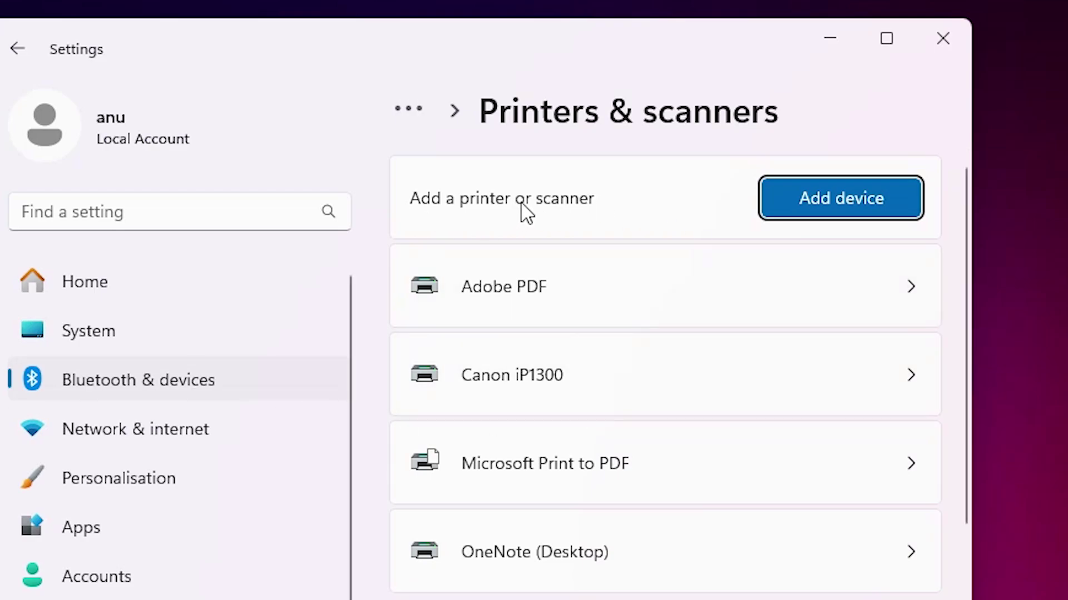
left_click(847, 203)
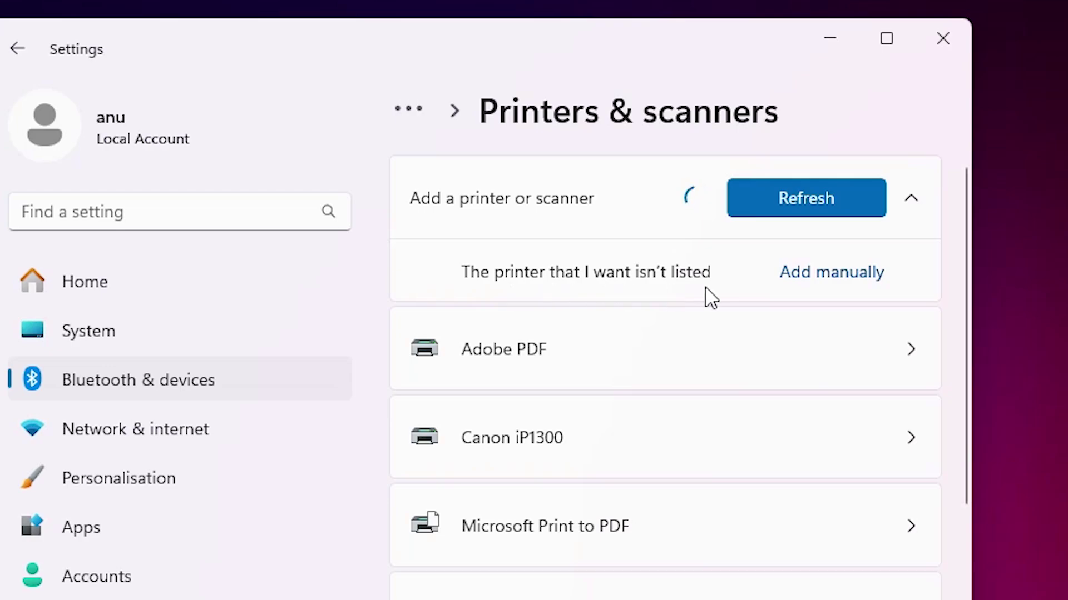
left_click(792, 274)
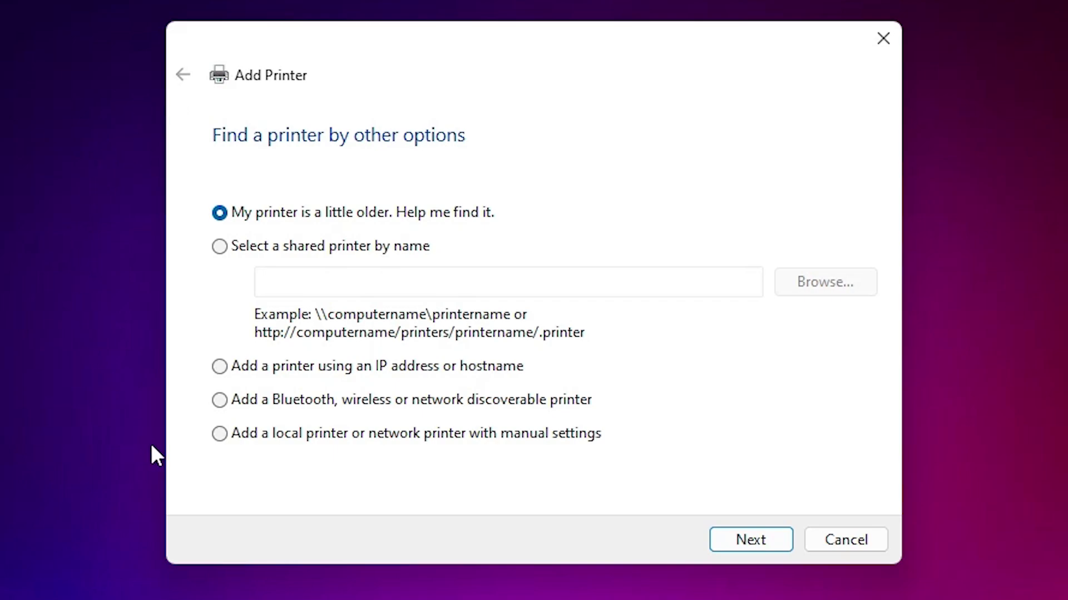
Choose 'Add a local printer or network printer with manual settings' and continue
left_click(378, 436)
left_click(773, 543)
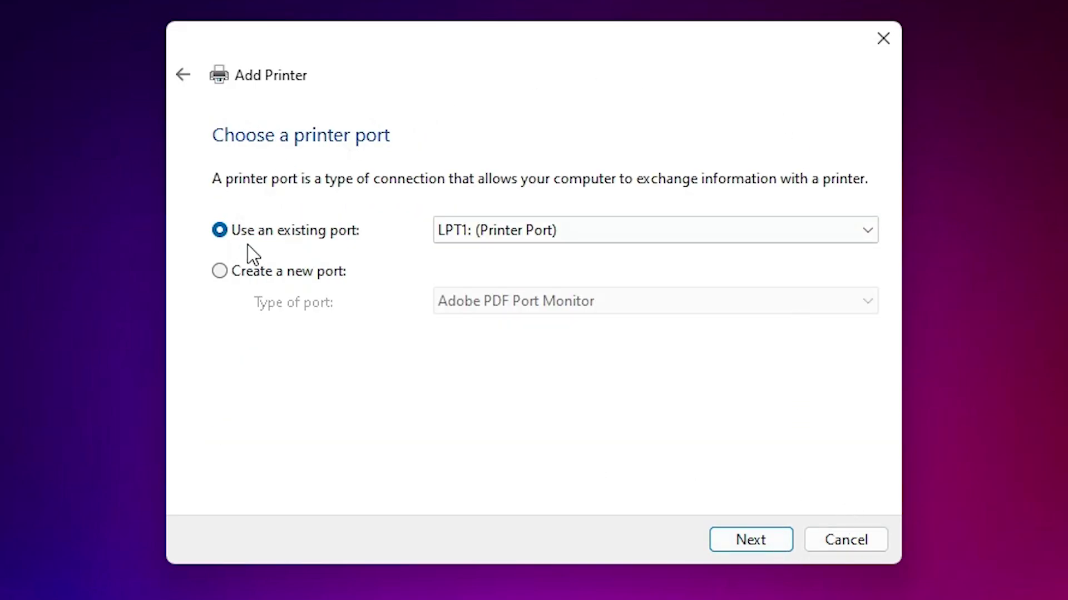
Set the existing printer port to USB_001 (Local Port) and continue to driver installation
left_click(507, 233)
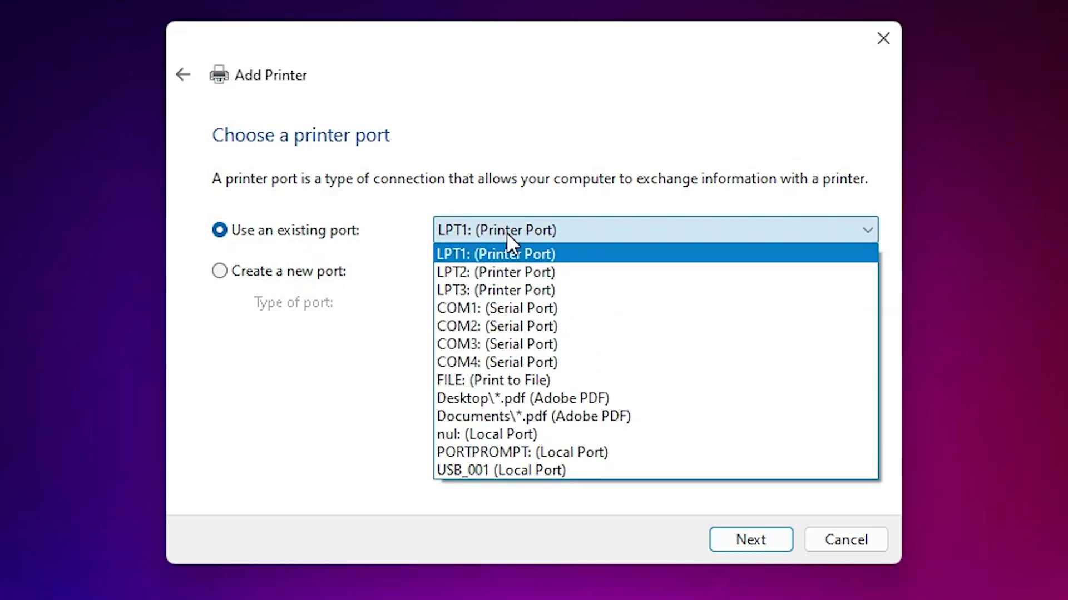
left_click(522, 470)
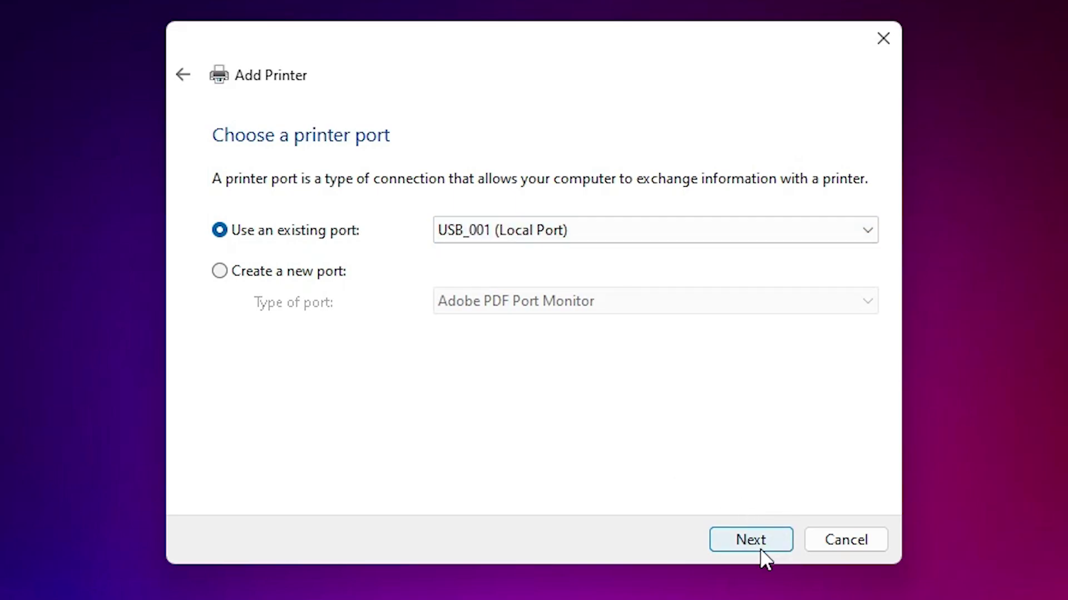
left_click(724, 544)
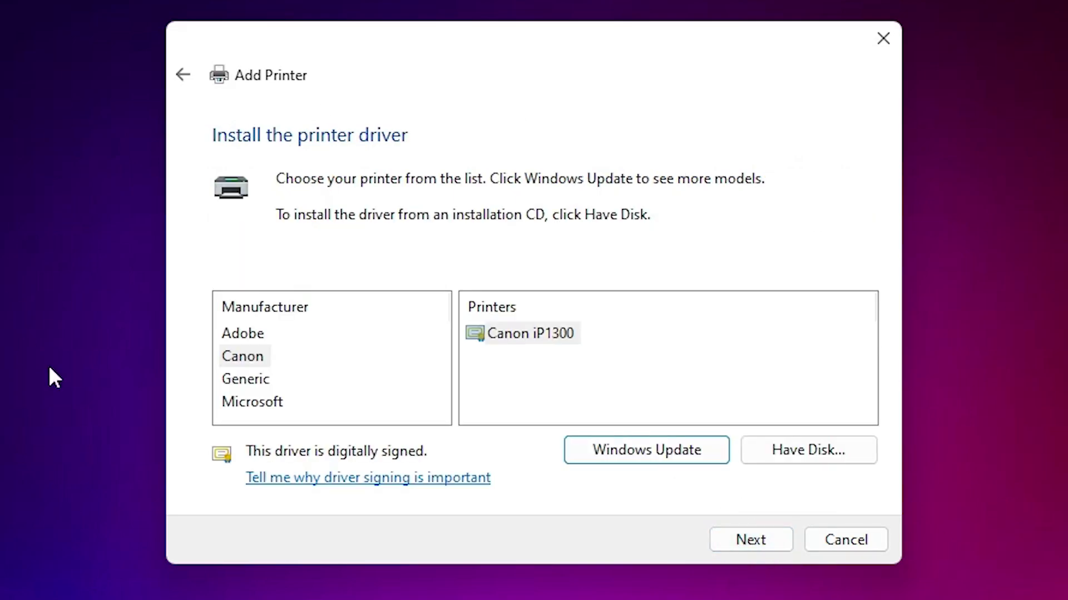
Use Have Disk to browse the Desktop and pick the HP Laserjet 1200 series driver folder
left_click(846, 460)
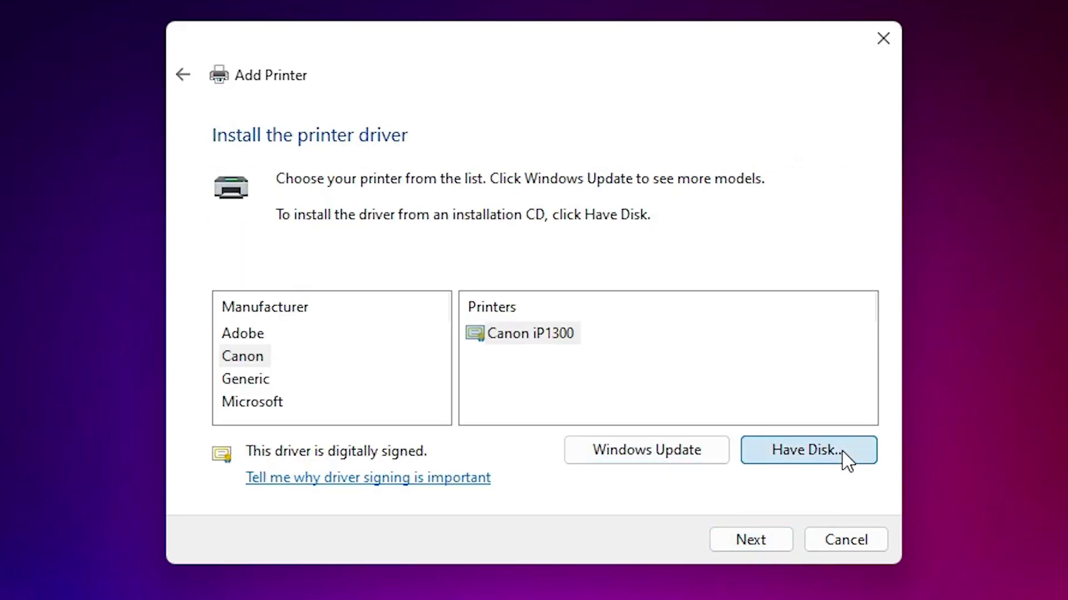
left_click(756, 415)
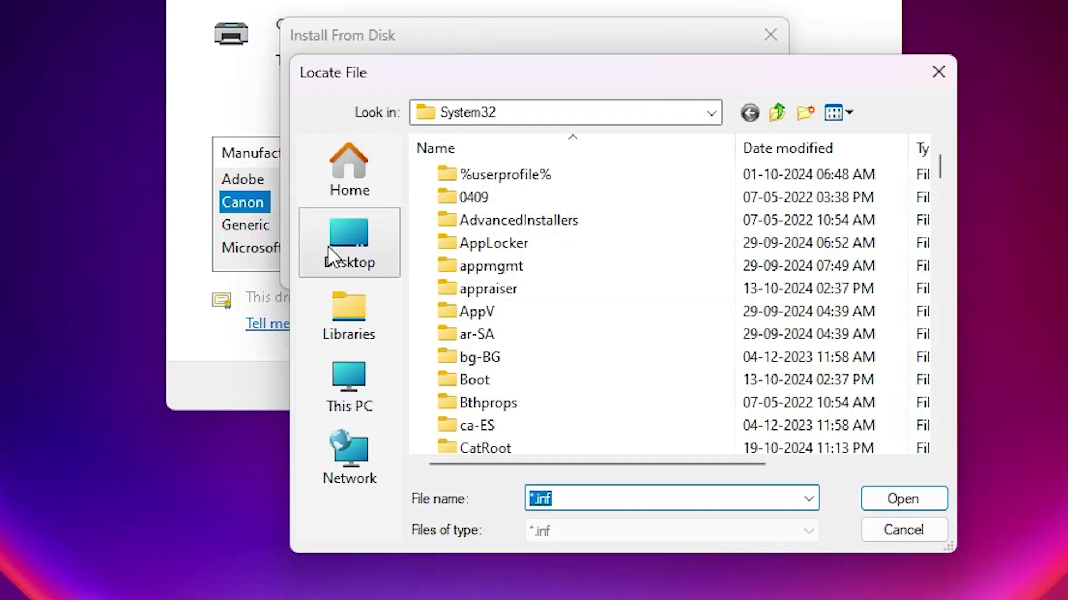
left_click(328, 252)
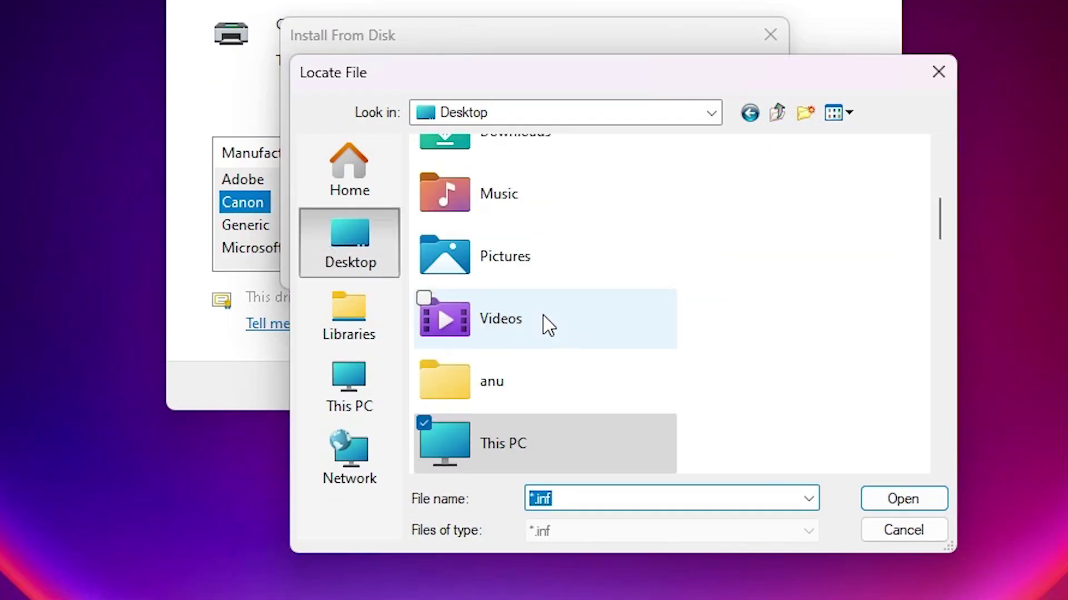
left_click(548, 326)
key("h")
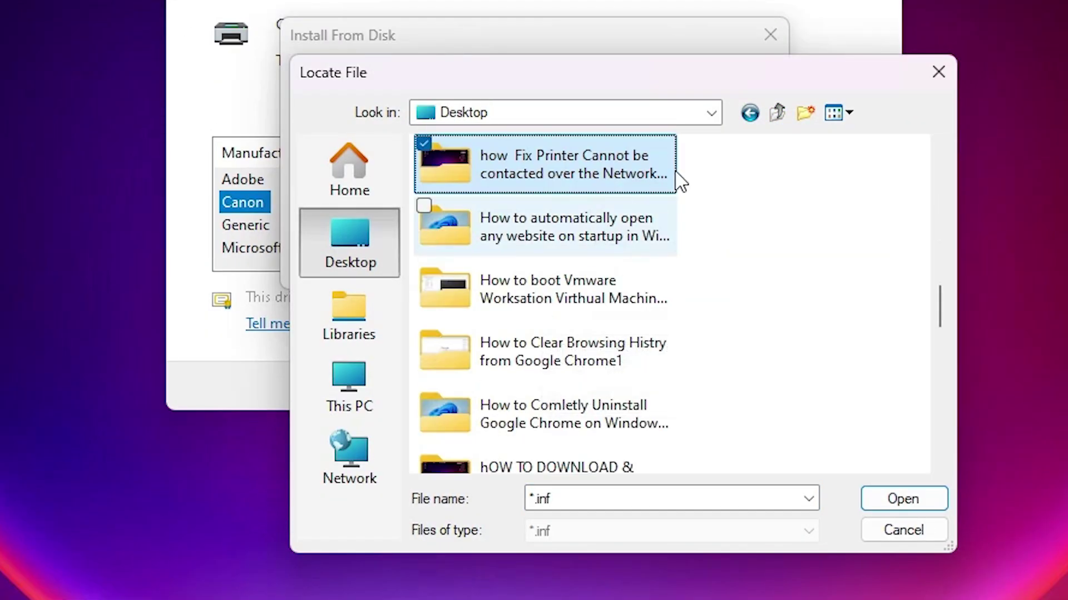
key("Down")
left_click(638, 374)
scroll(639, 375, "down", 2)
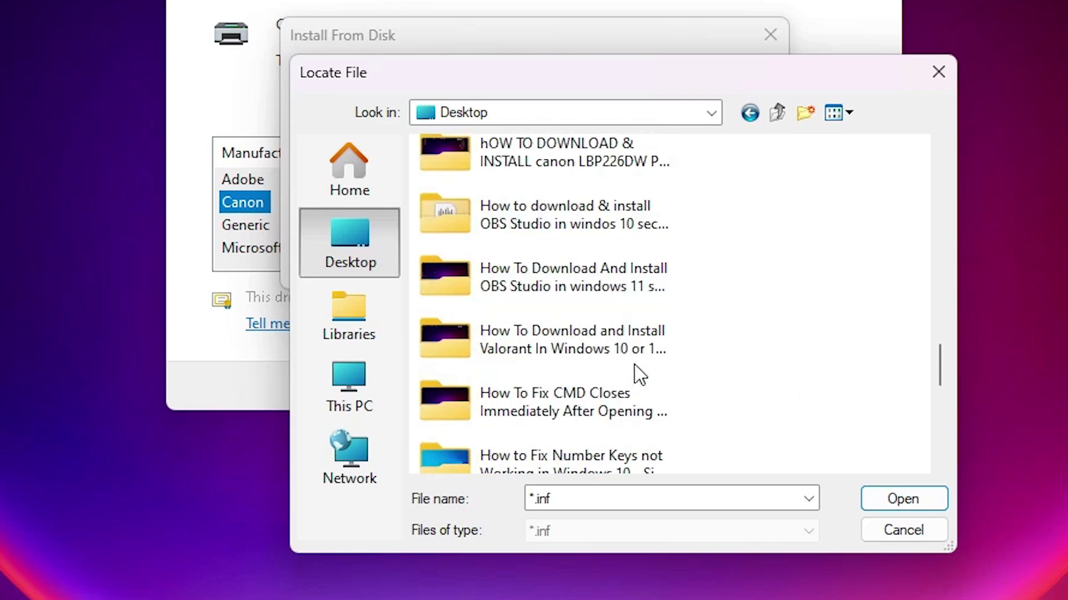
scroll(639, 373, "down", 2)
scroll(591, 410, "down", 2)
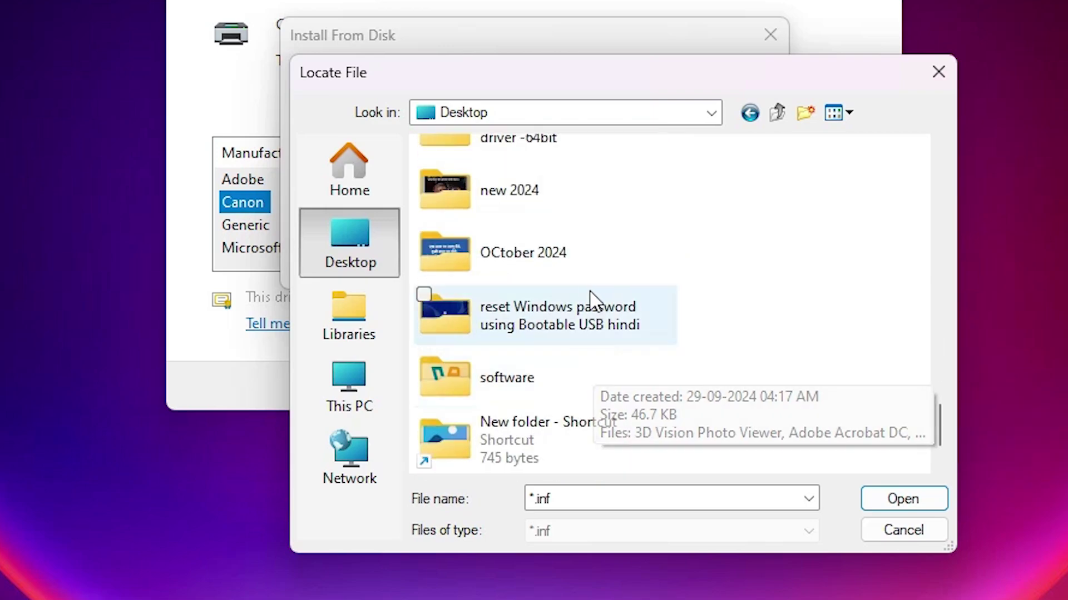
scroll(565, 310, "up", 1)
left_click(596, 285)
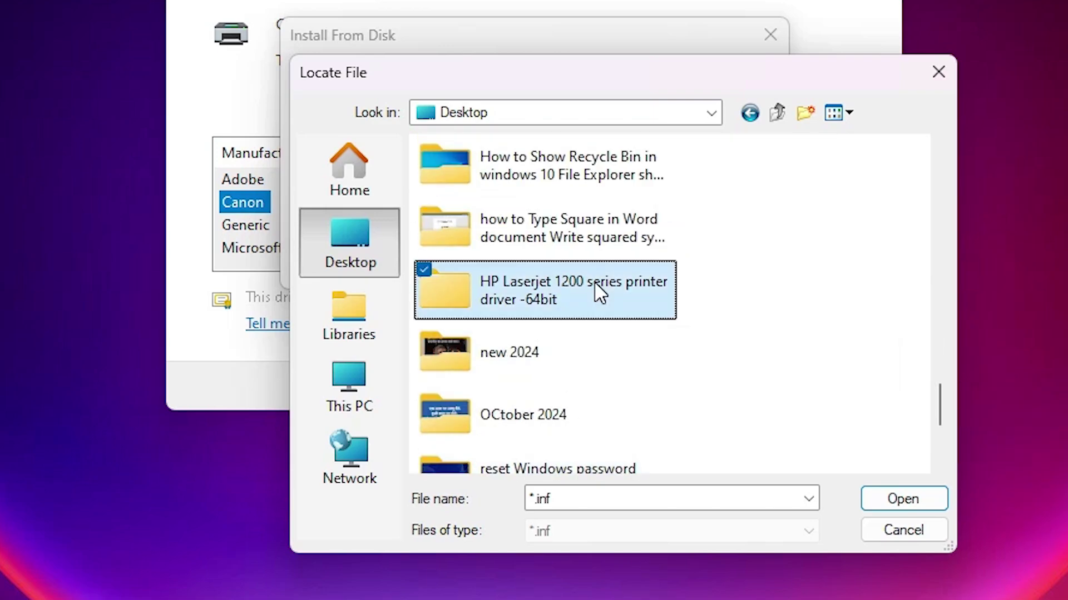
Open the driver folder and its subfolder, and choose the prnhp001.Inf file
double_click(627, 294)
left_click(594, 178)
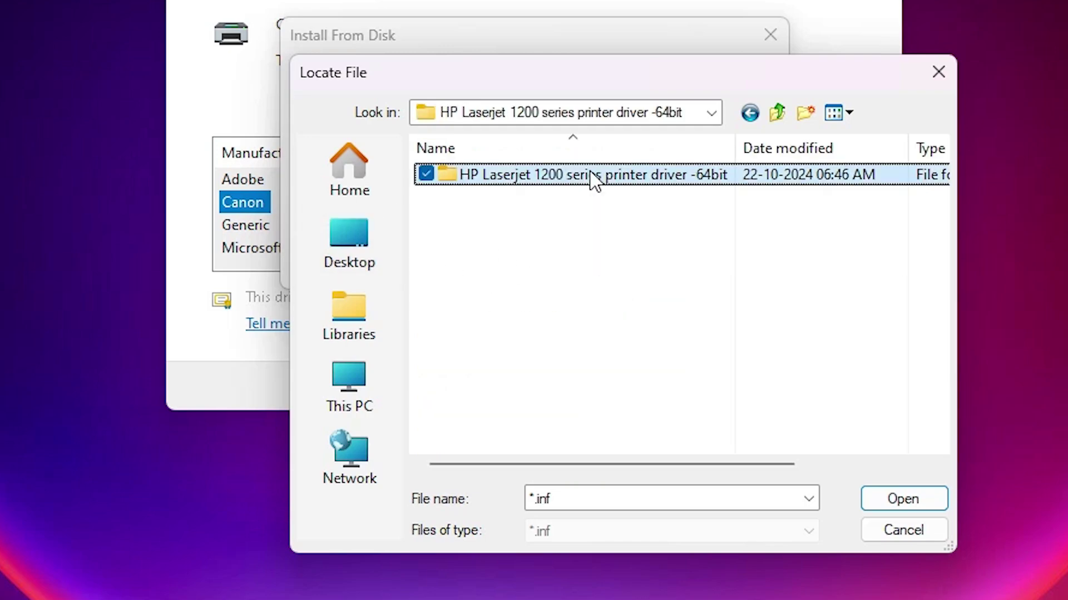
double_click(593, 177)
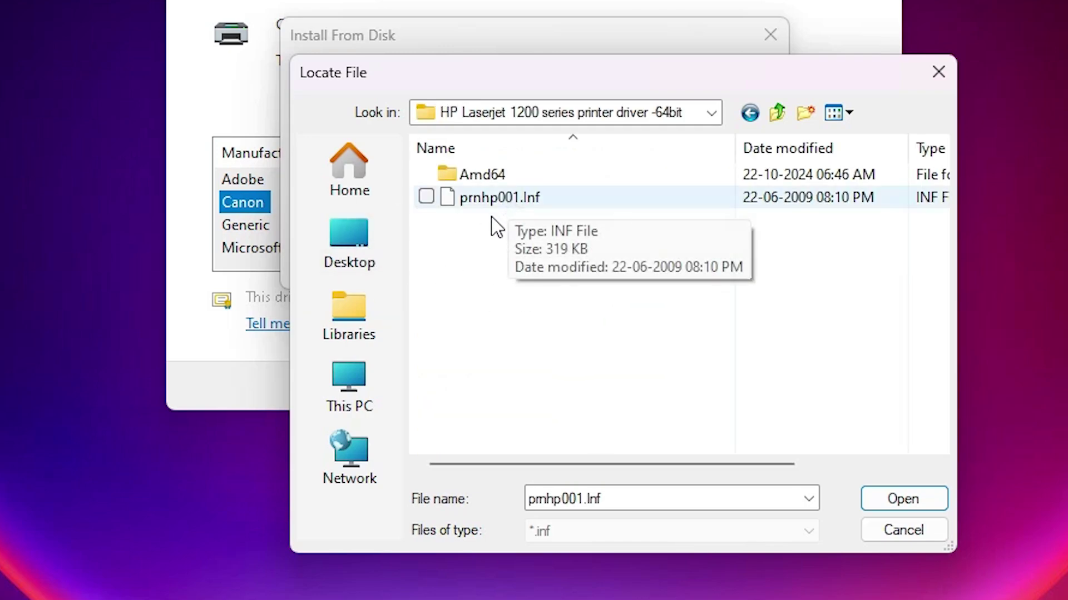
left_click(506, 203)
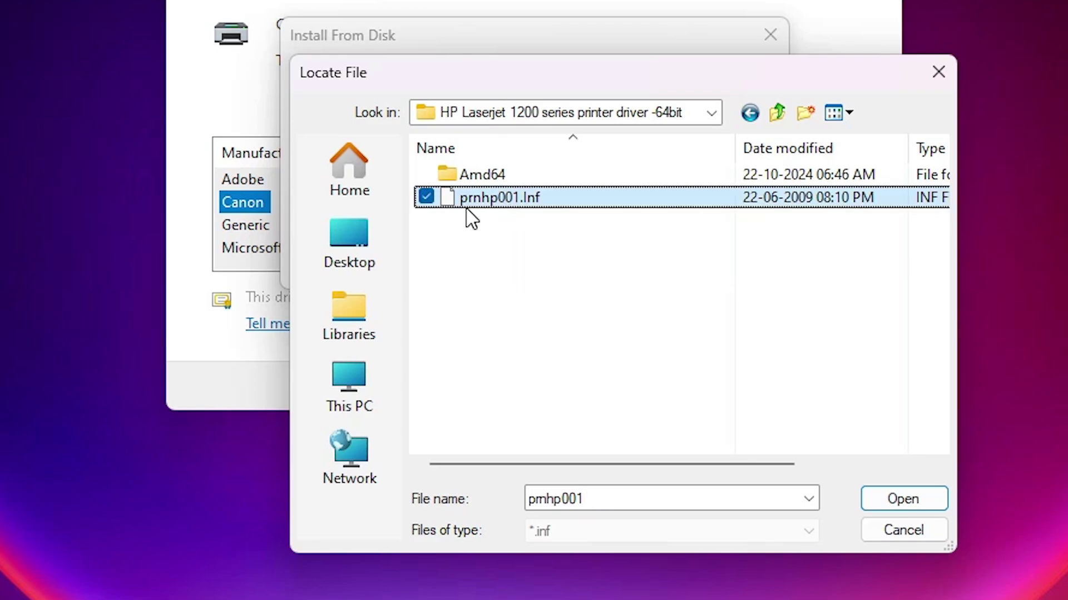
left_click(901, 492)
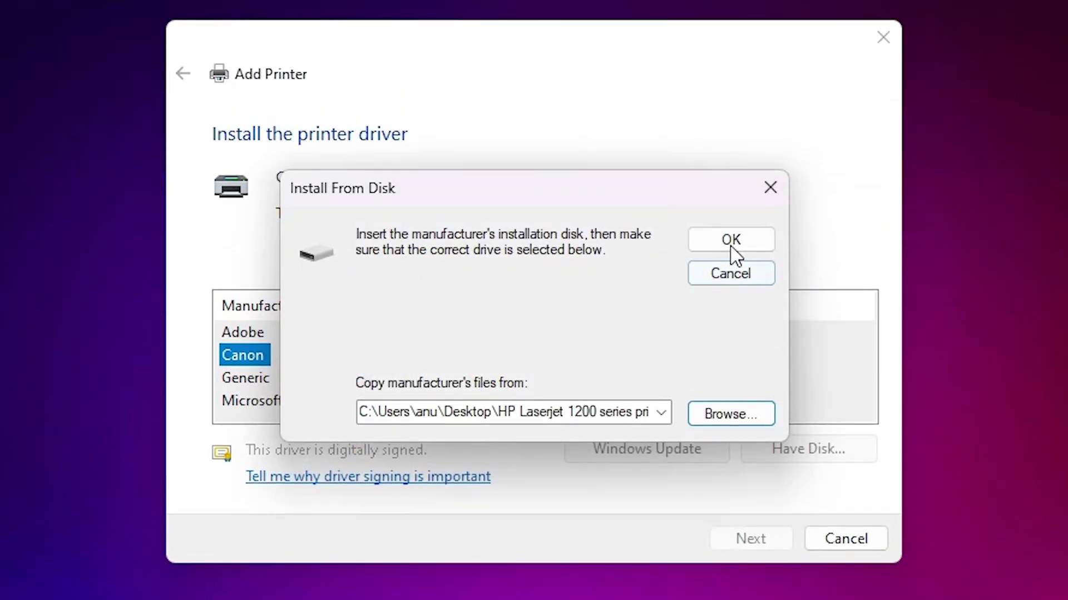
Load the disk's printer models and select HP LaserJet 1200 Series PCL 5 as the driver
left_click(732, 247)
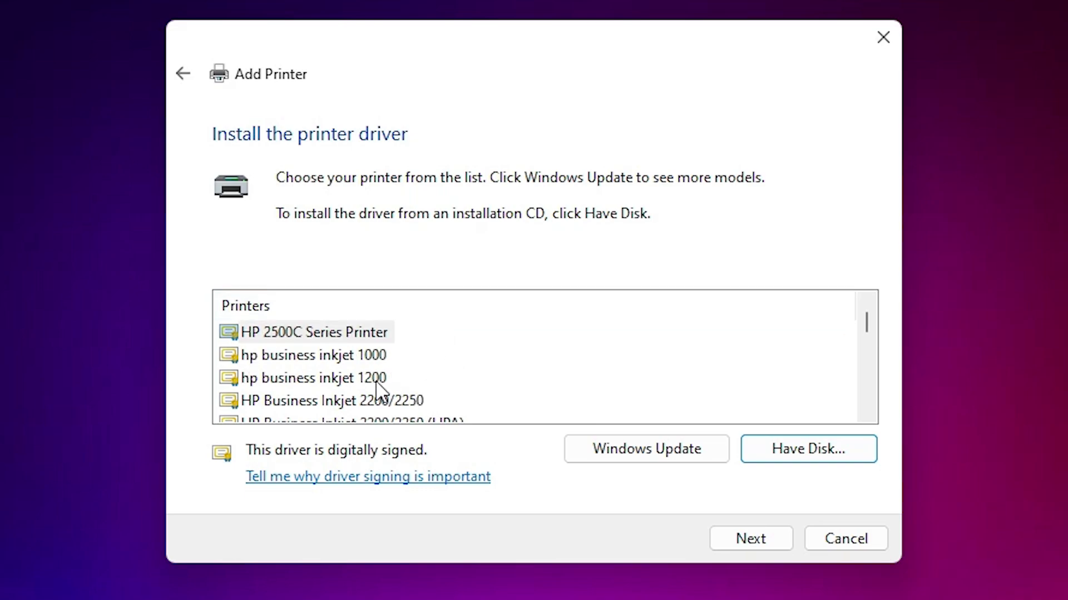
scroll(478, 376, "down", 10)
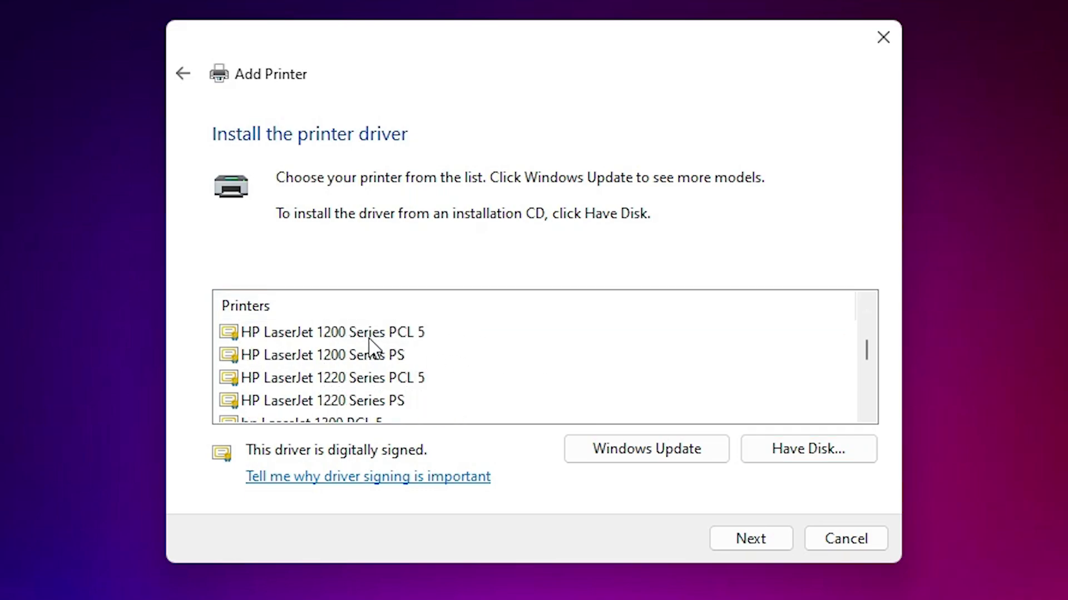
left_click(342, 337)
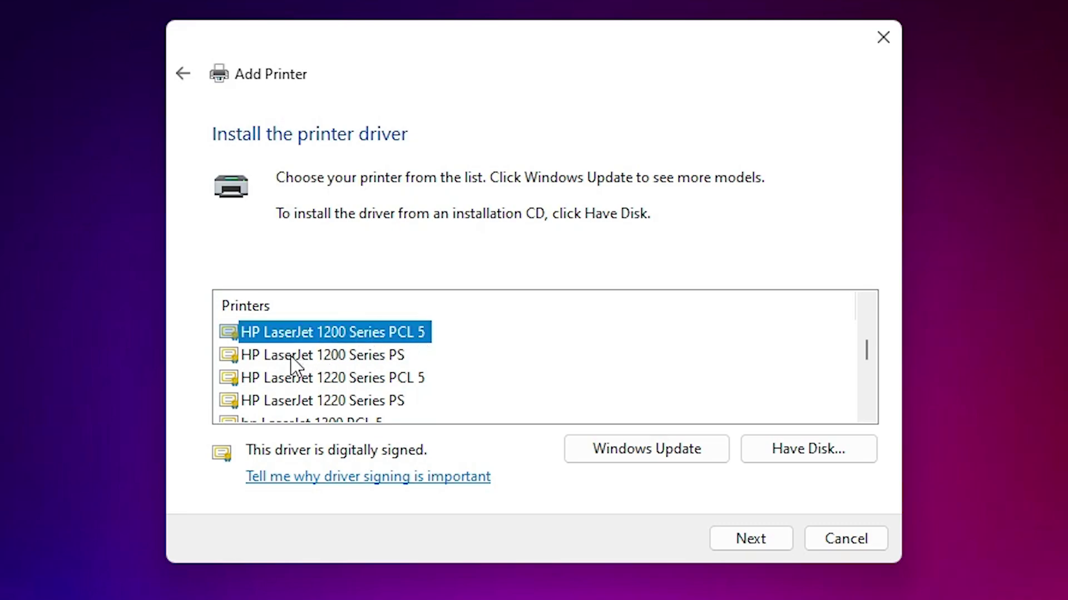
left_click(391, 358)
left_click(390, 330)
left_click(867, 303)
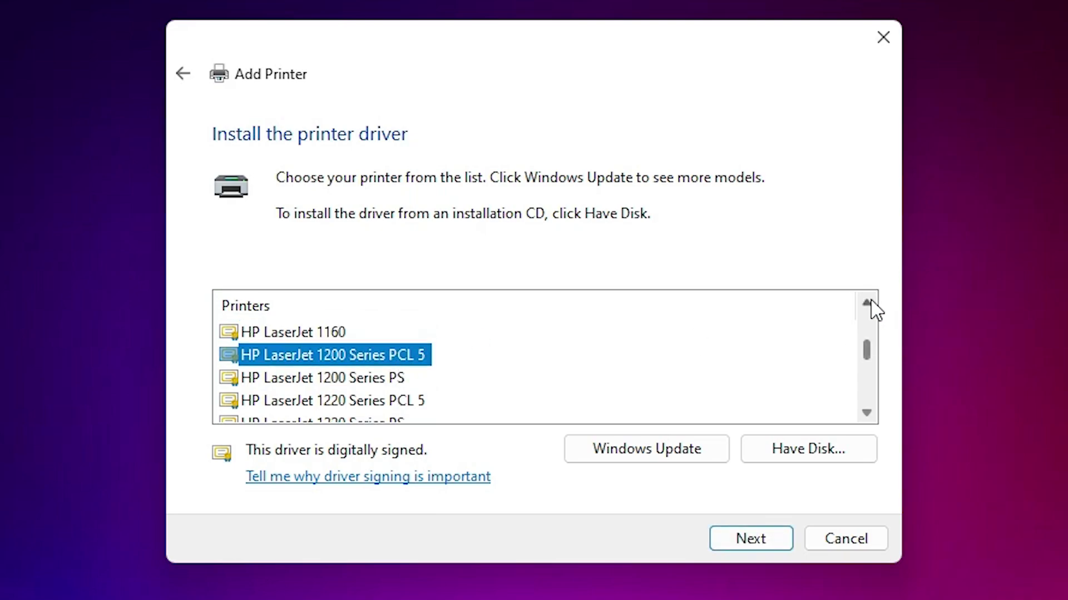
left_click(785, 538)
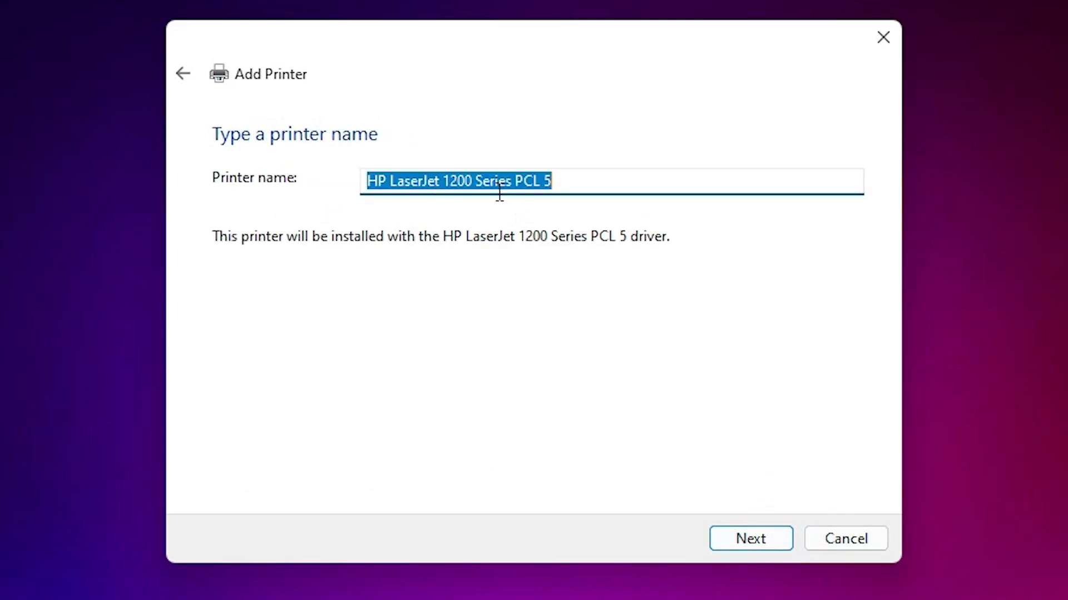
Shorten the printer name to 'HP LaserJet 1200', keep it unshared, and finish the wizard
left_click_drag(476, 182, 602, 184)
key("BackSpace")
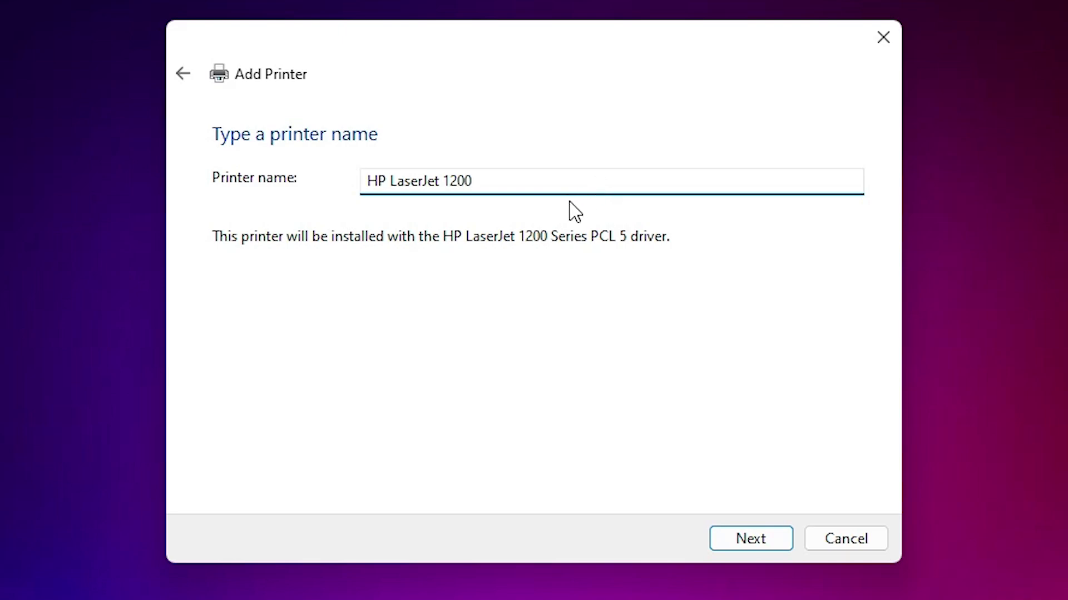
left_click(746, 549)
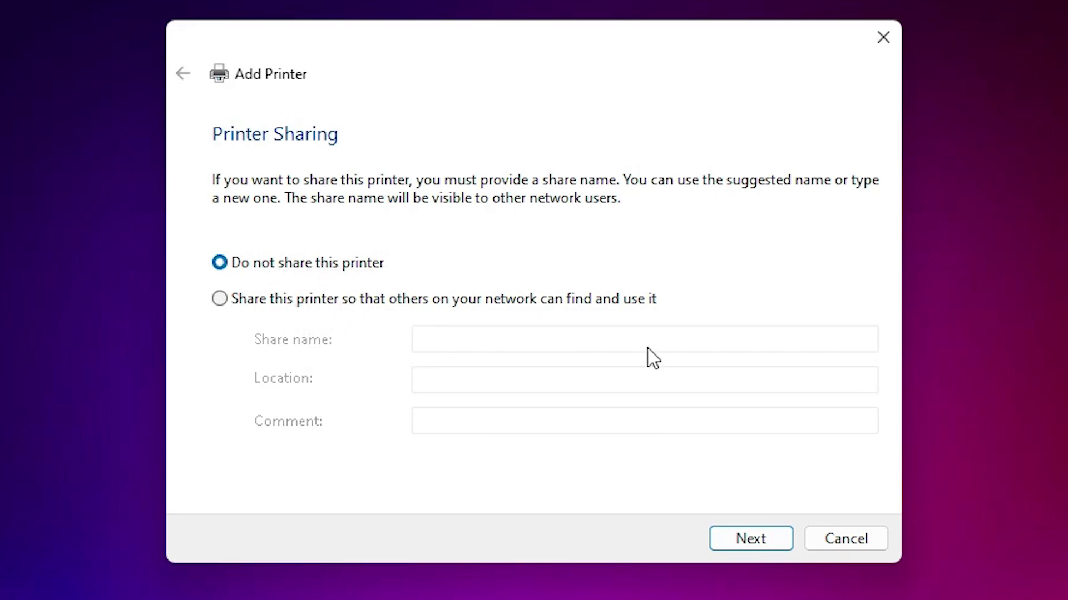
left_click(732, 538)
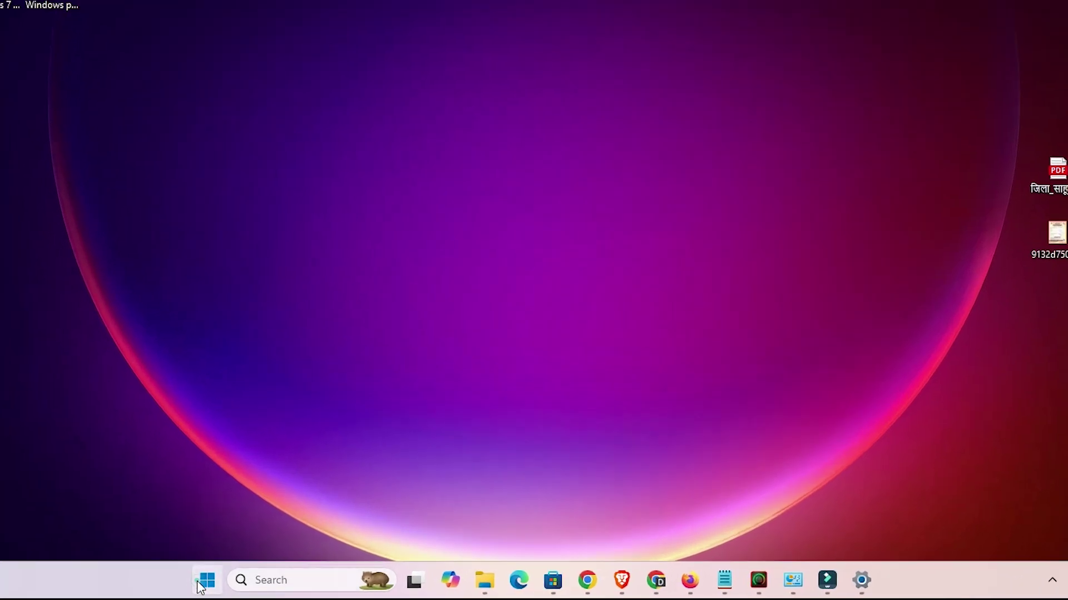
Reopen Printers & scanners via Start search 'pri' to confirm HP LaserJet 1200 is listed
left_click(204, 581)
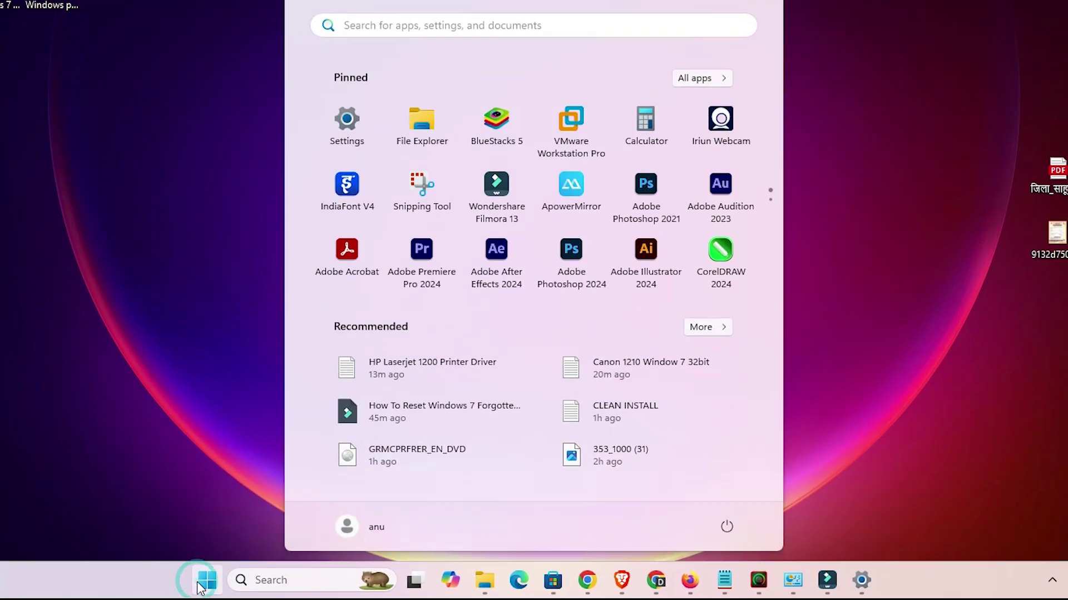
type("pr")
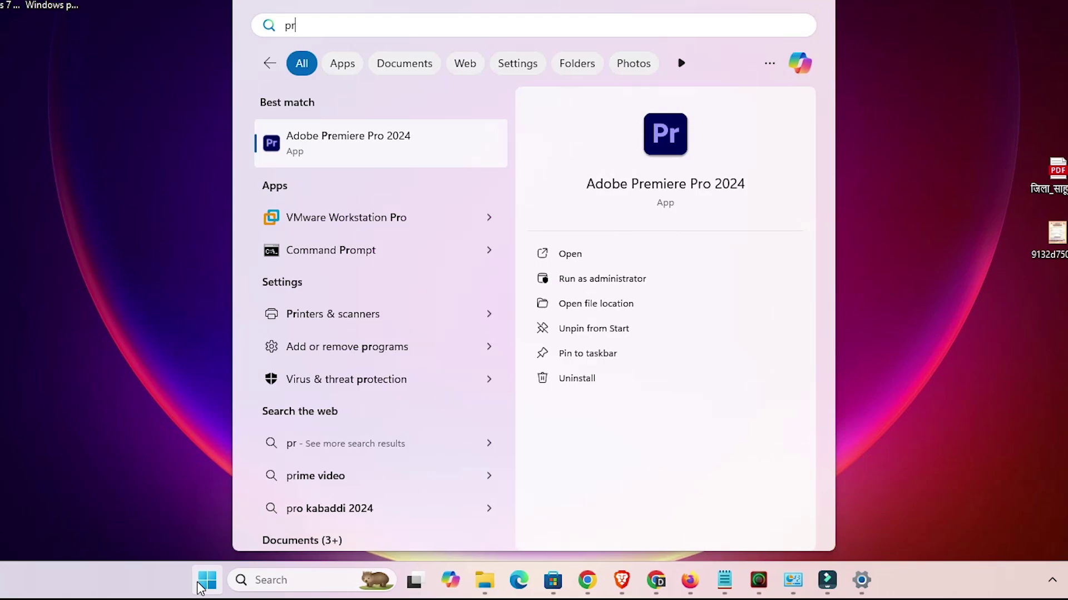
type("i")
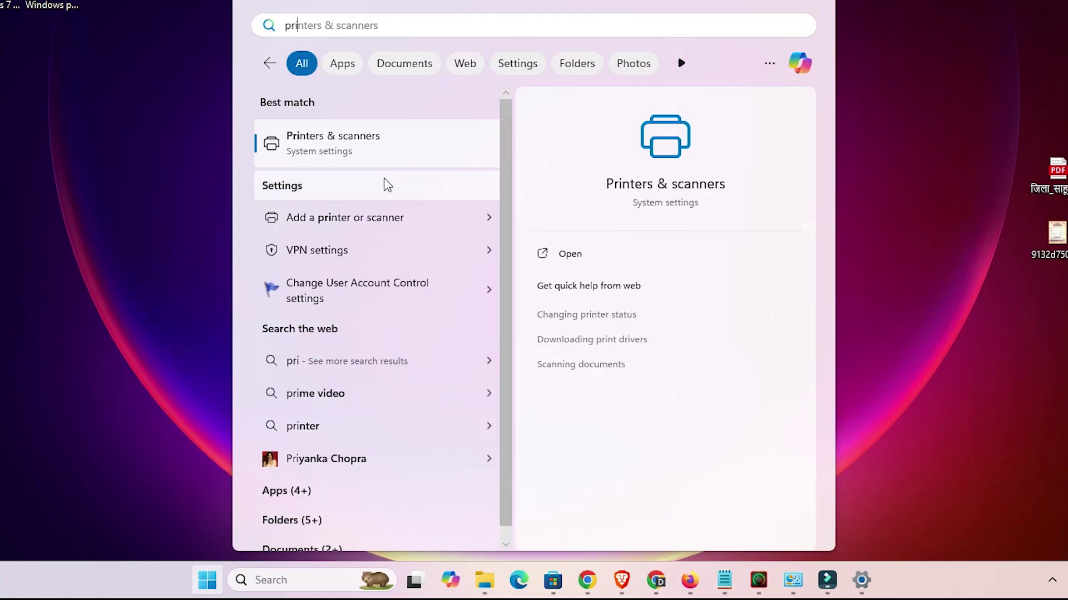
left_click(372, 152)
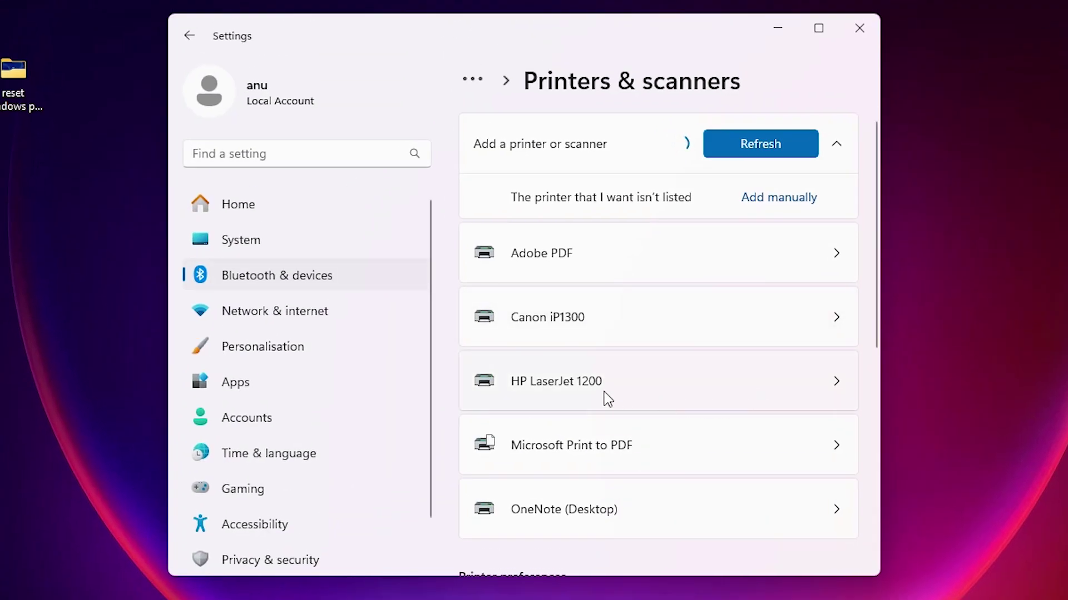